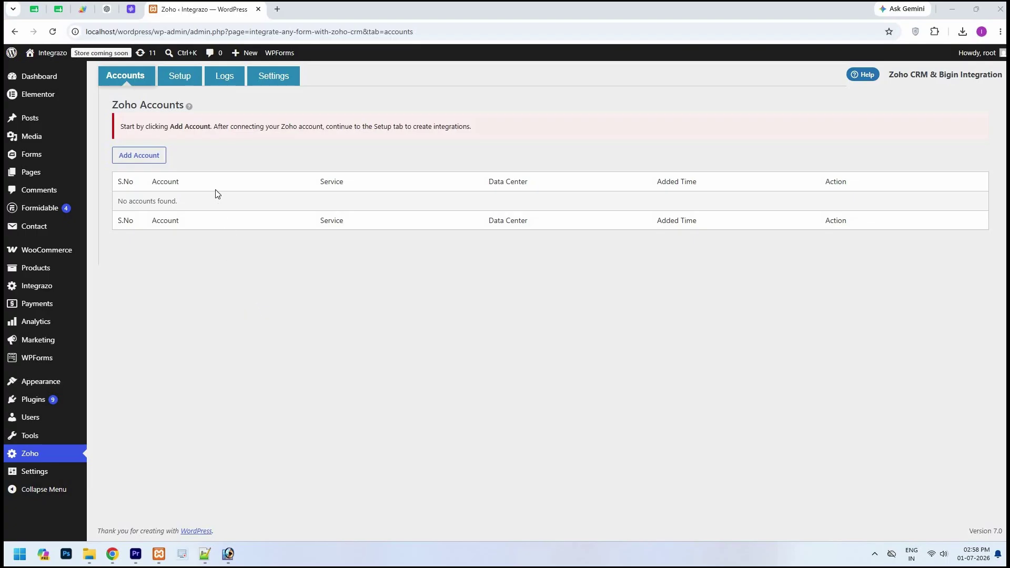
Add a Zoho account named Zoho Bigin, using the Zoho Bigin service and the zoho.com data center.
{"action": "left_click", "coordinate": [157, 160]}
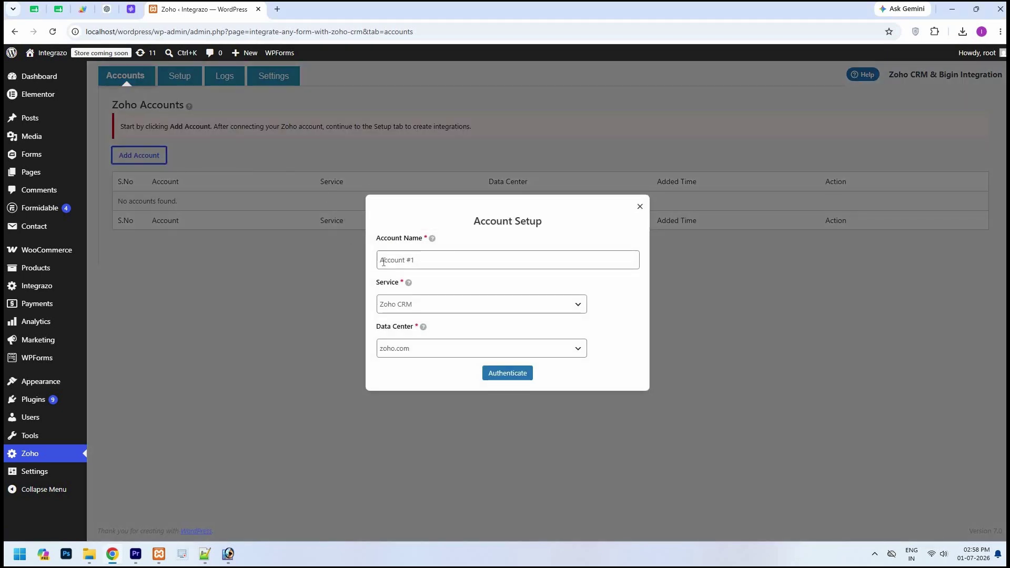
{"action": "triple_click", "coordinate": [421, 262]}
{"action": "type", "text": "Zoho Bigin"}
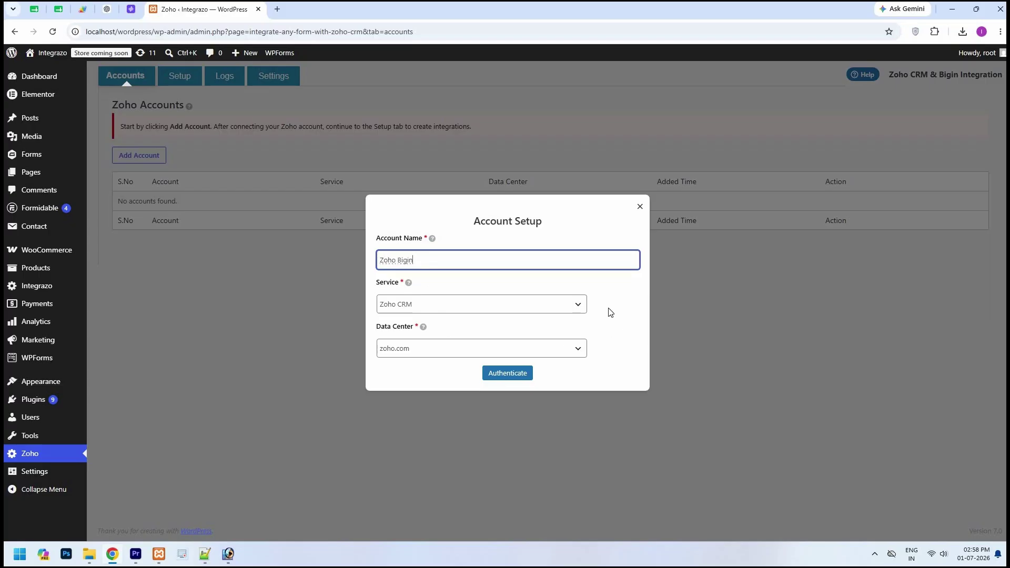
{"action": "left_click", "coordinate": [591, 309]}
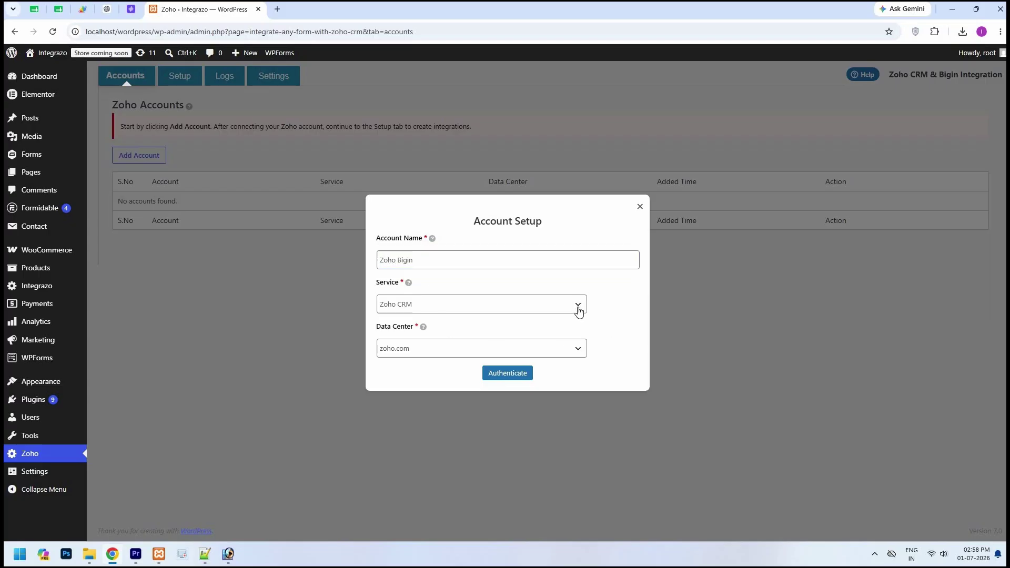
{"action": "left_click", "coordinate": [579, 308]}
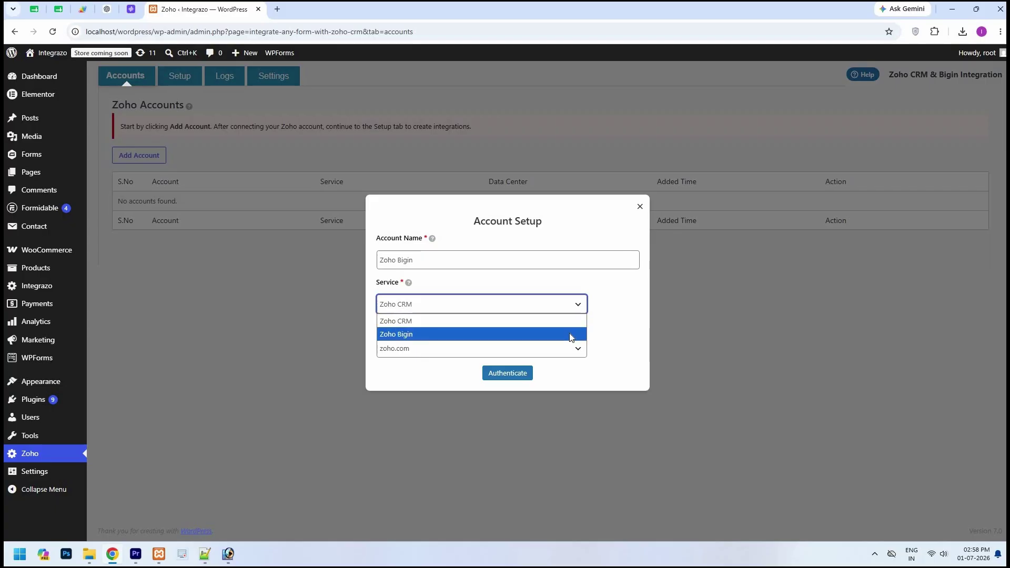
{"action": "left_click", "coordinate": [626, 310]}
{"action": "left_click", "coordinate": [608, 369]}
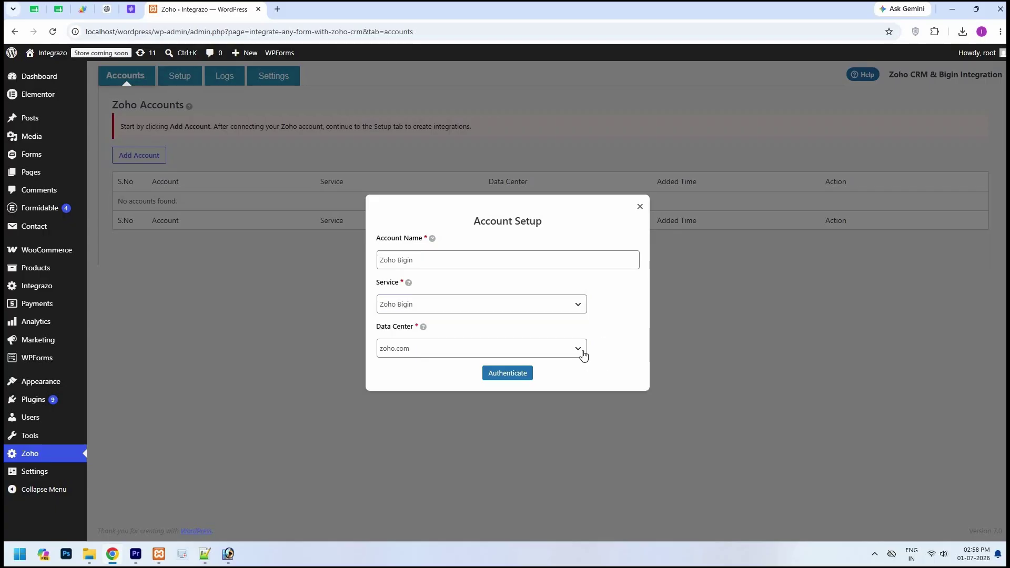
{"action": "left_click", "coordinate": [582, 351]}
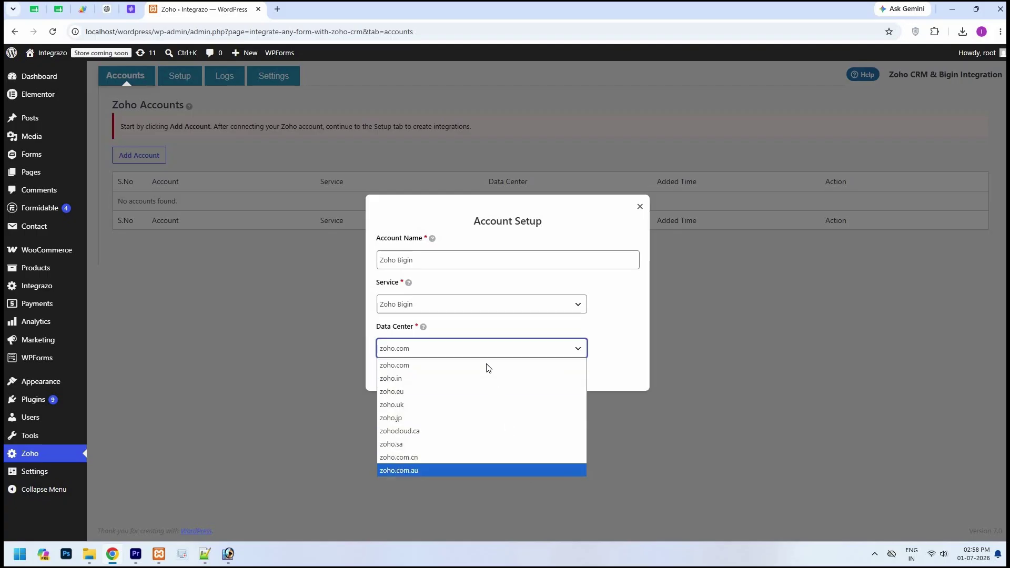
{"action": "left_click", "coordinate": [613, 347]}
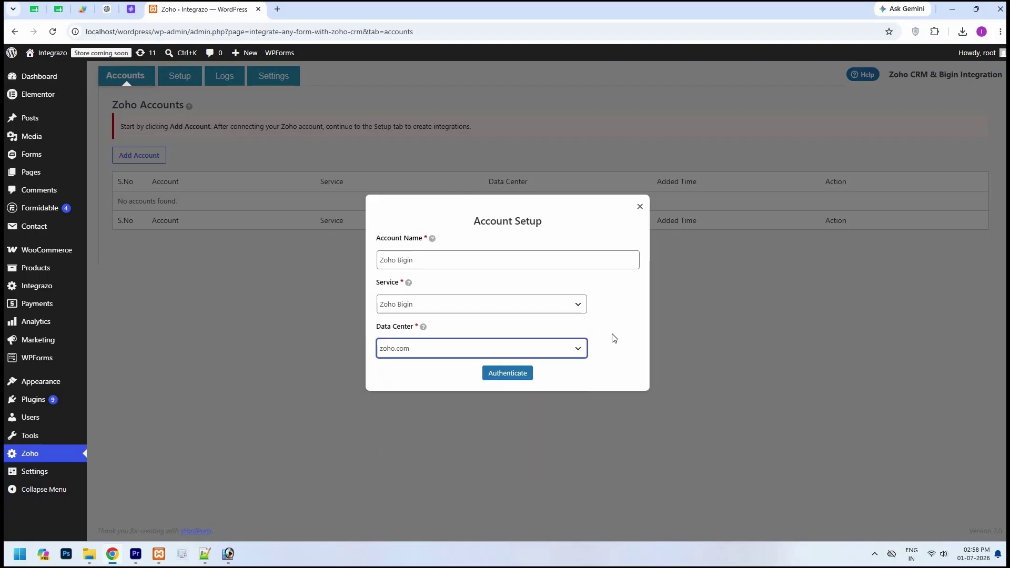
{"action": "left_click", "coordinate": [556, 395]}
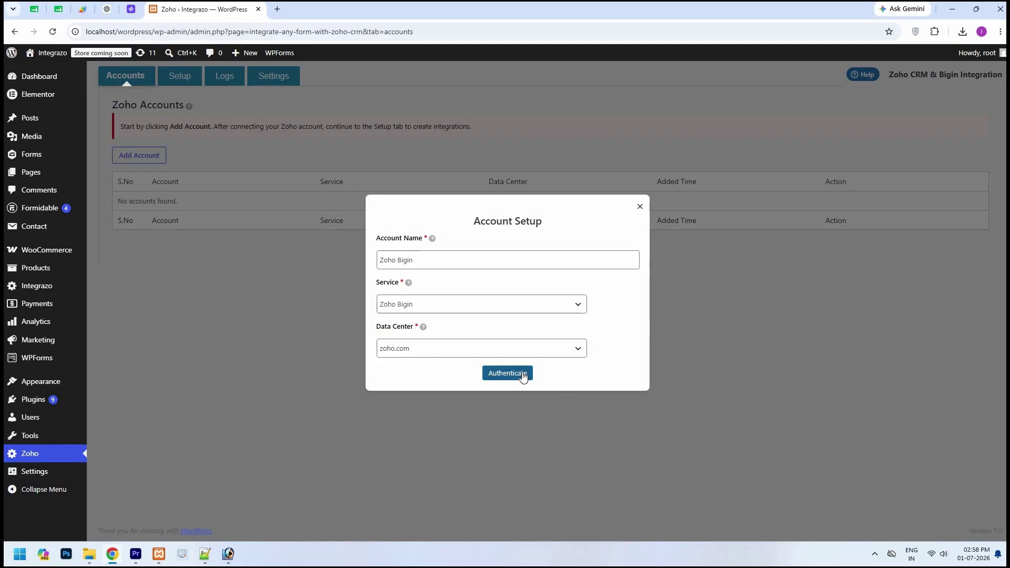
Authenticate the account and grant Integrazo access to the listed Bigin data.
{"action": "left_click", "coordinate": [524, 376]}
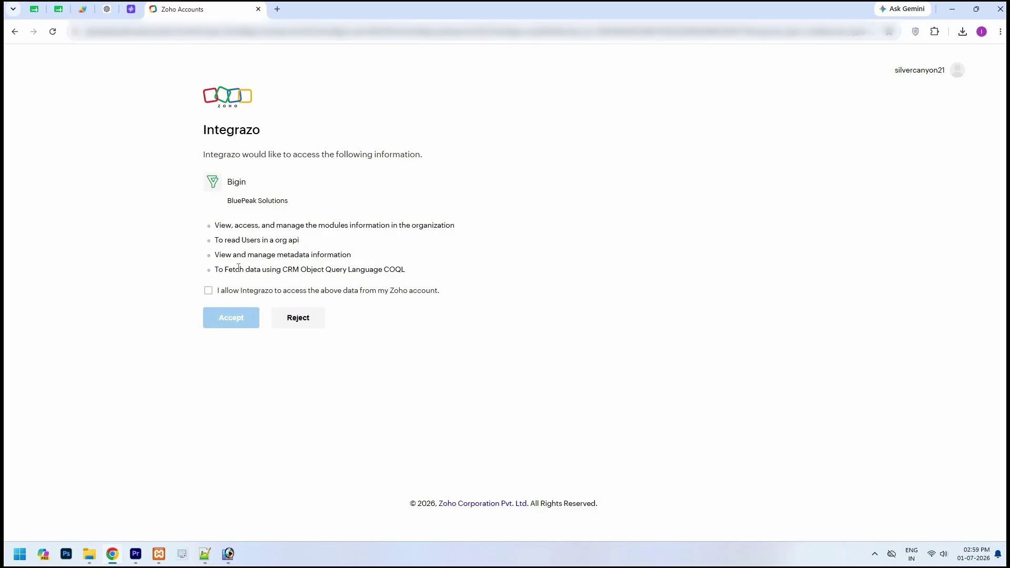
{"action": "left_click", "coordinate": [208, 292]}
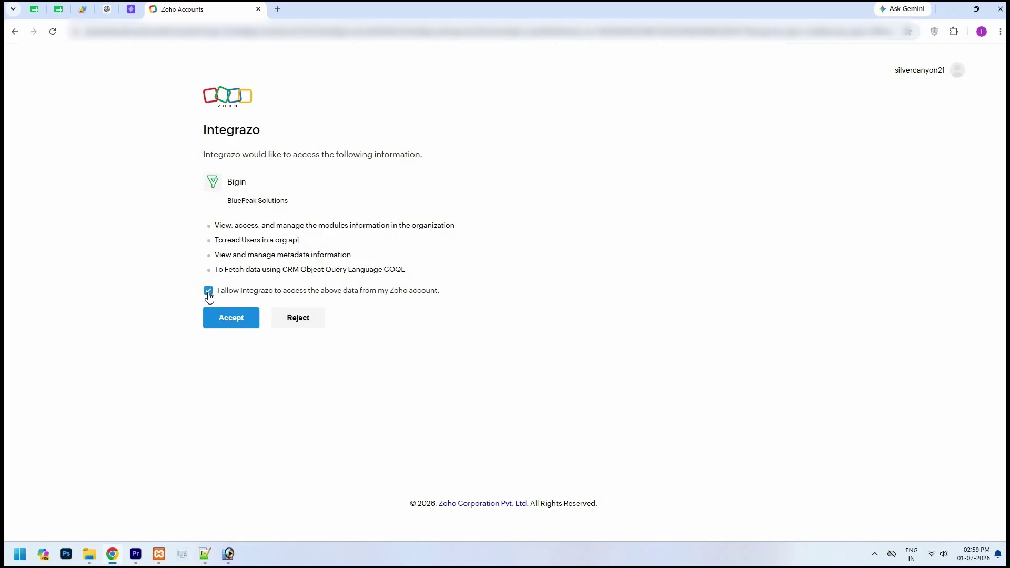
{"action": "left_click", "coordinate": [231, 319]}
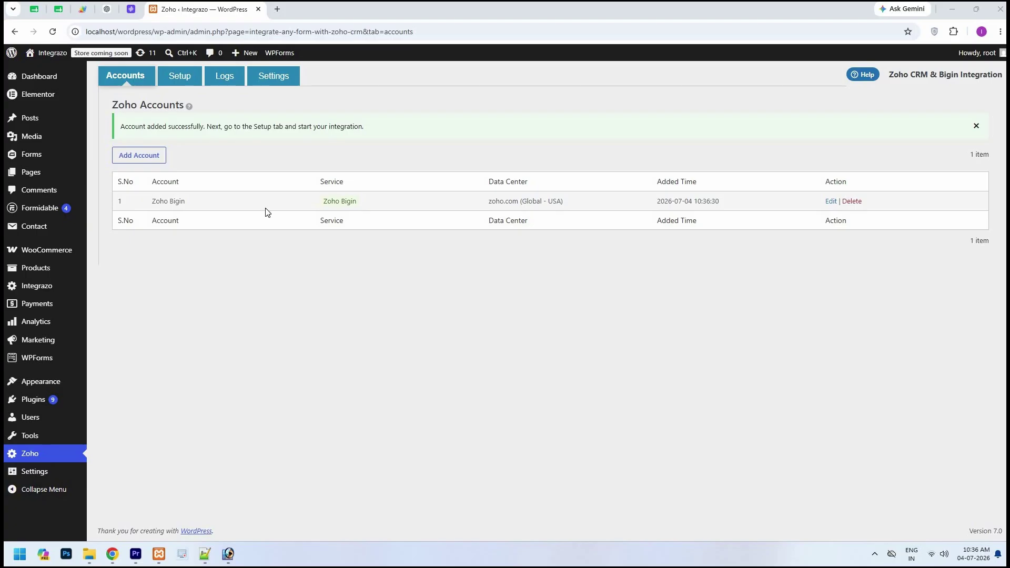
Start a new integration named Test for the Gravity Forms Donations Form.
{"action": "left_click", "coordinate": [192, 75]}
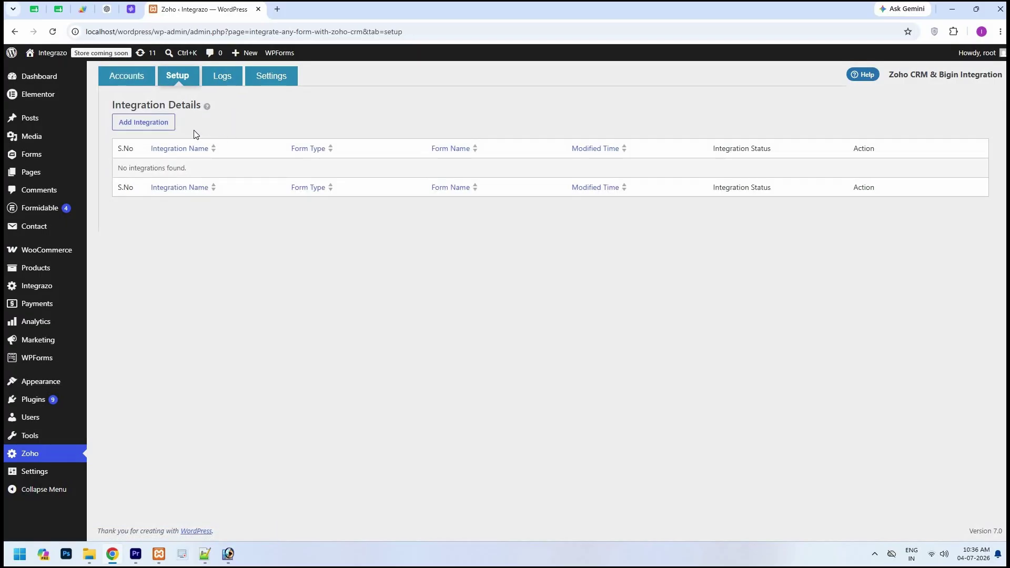
{"action": "left_click", "coordinate": [169, 126]}
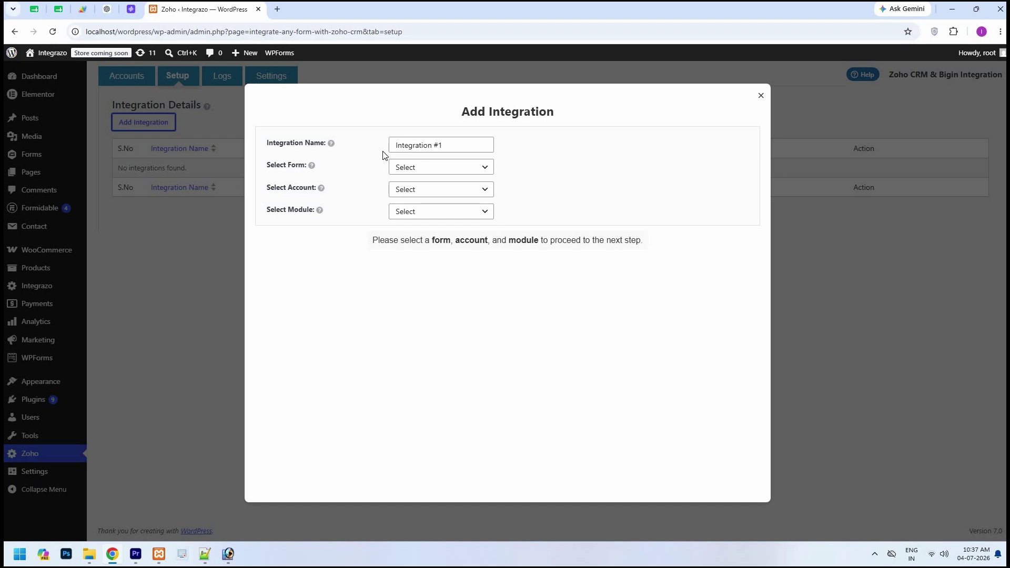
{"action": "left_click_drag", "start_coordinate": [396, 145], "coordinate": [462, 145]}
{"action": "type", "text": "Test"}
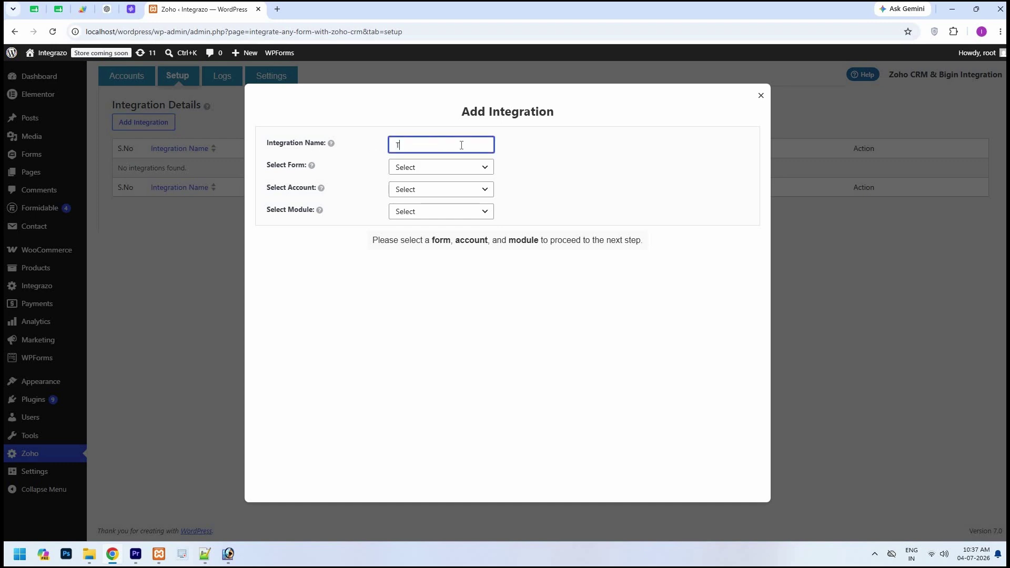
{"action": "left_click", "coordinate": [532, 151]}
{"action": "left_click", "coordinate": [457, 168]}
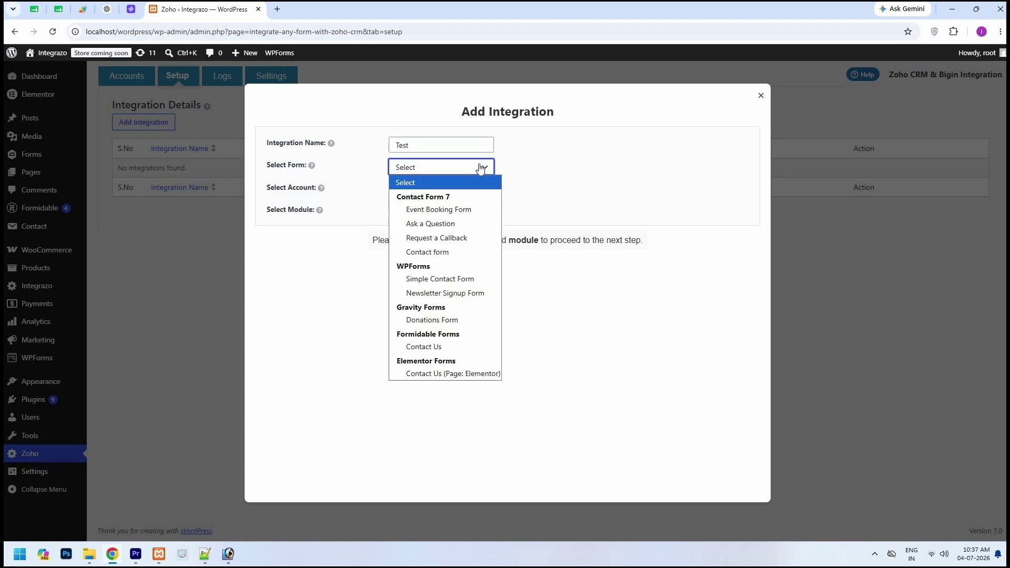
{"action": "left_click", "coordinate": [422, 320]}
Assign the Zoho Bigin account and the Contacts module to the integration.
{"action": "left_click", "coordinate": [486, 192]}
{"action": "left_click", "coordinate": [458, 232]}
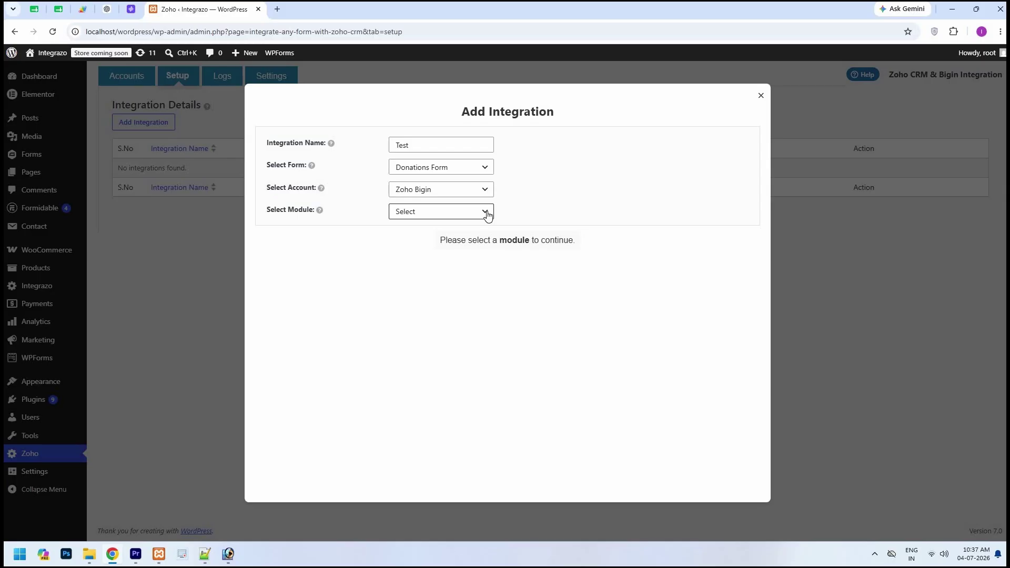
{"action": "left_click", "coordinate": [487, 213]}
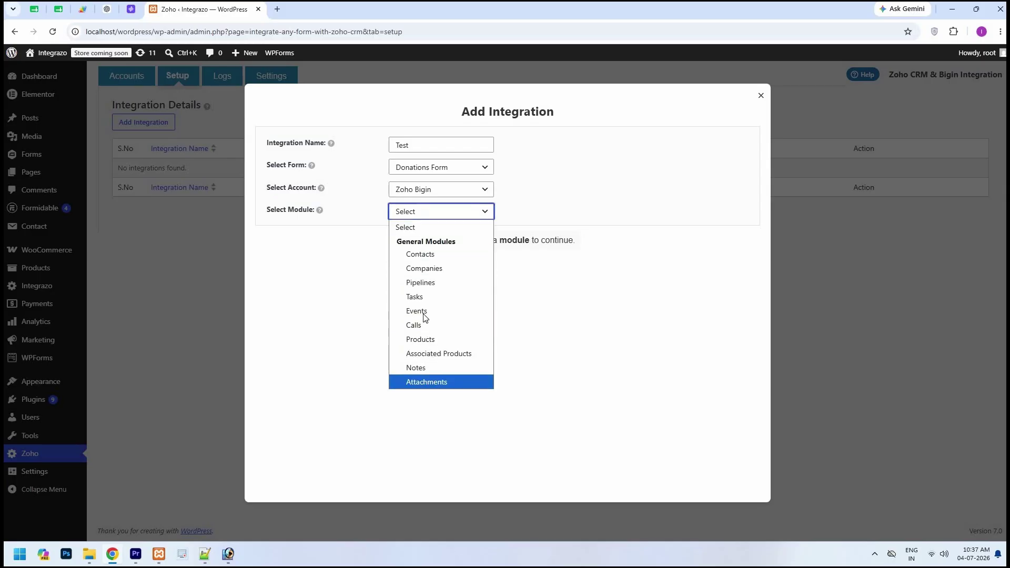
{"action": "left_click", "coordinate": [427, 254]}
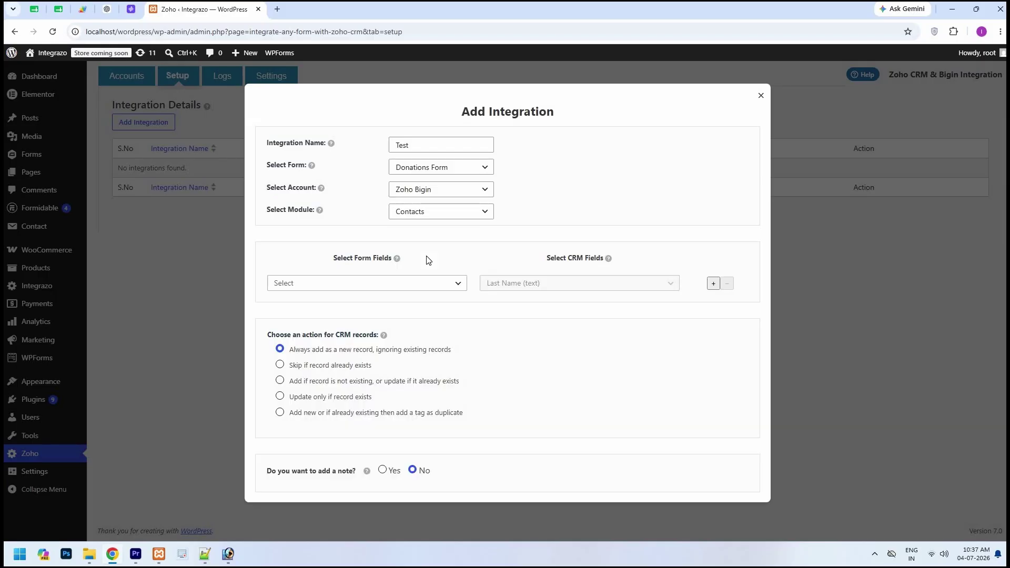
Map the form's Last field to Last Name, and add a mapping from Confirm Email to Email.
{"action": "left_click", "coordinate": [458, 287]}
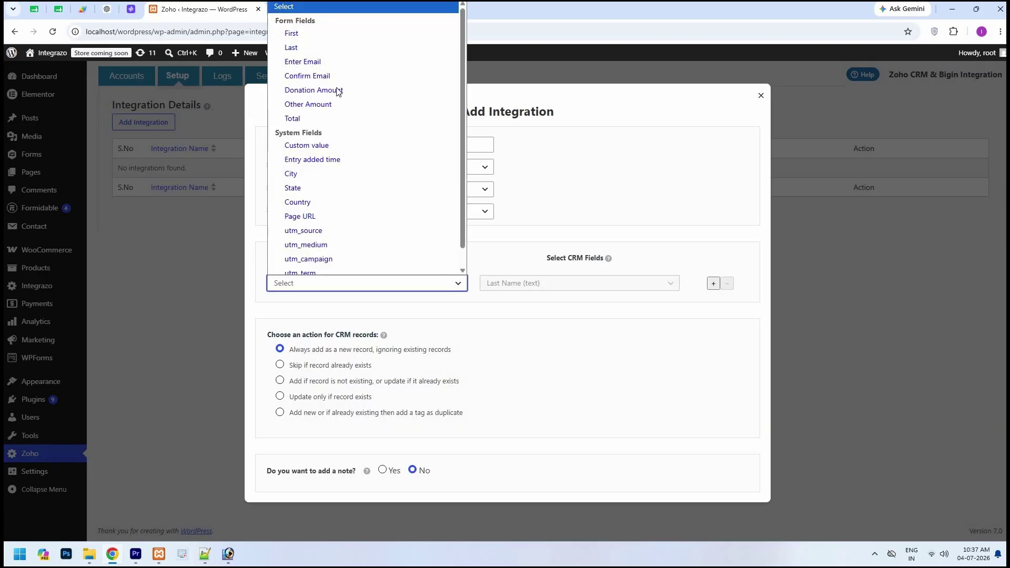
{"action": "left_click", "coordinate": [326, 43]}
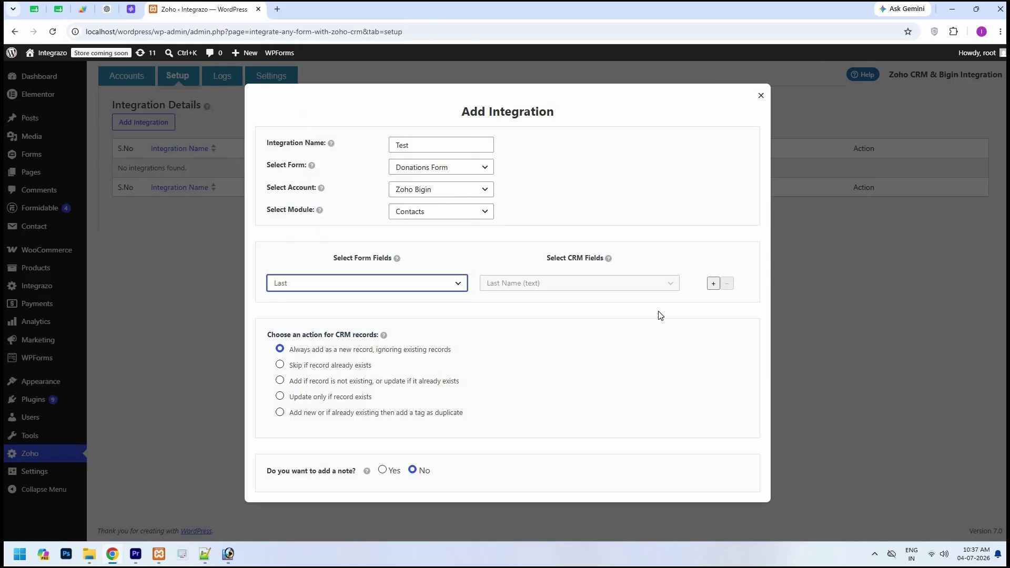
{"action": "left_click", "coordinate": [714, 284]}
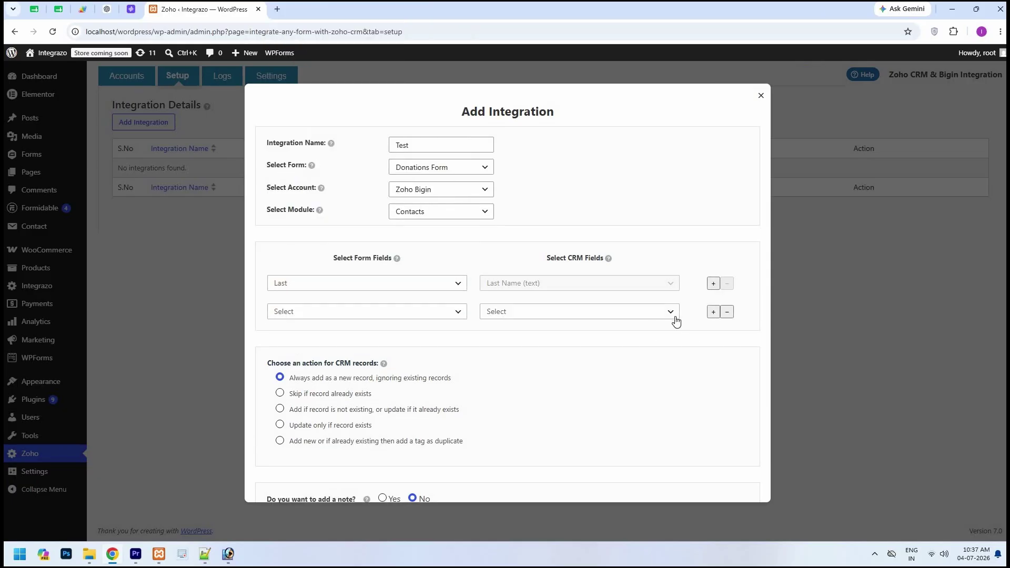
{"action": "left_click", "coordinate": [676, 317]}
{"action": "scroll", "coordinate": [574, 231], "scroll_direction": "down", "scroll_amount": 1}
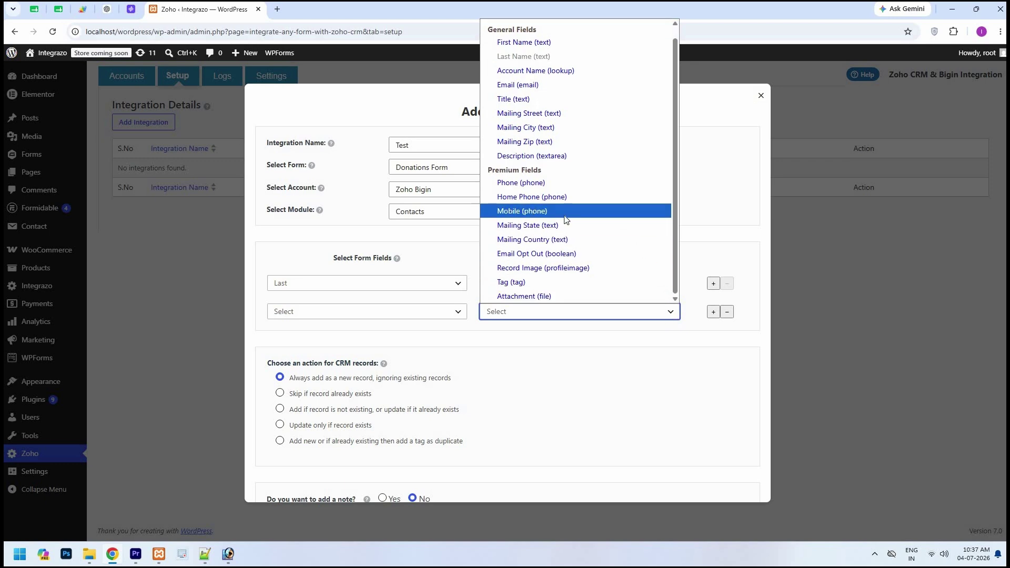
{"action": "left_click", "coordinate": [440, 326]}
{"action": "left_click", "coordinate": [457, 312]}
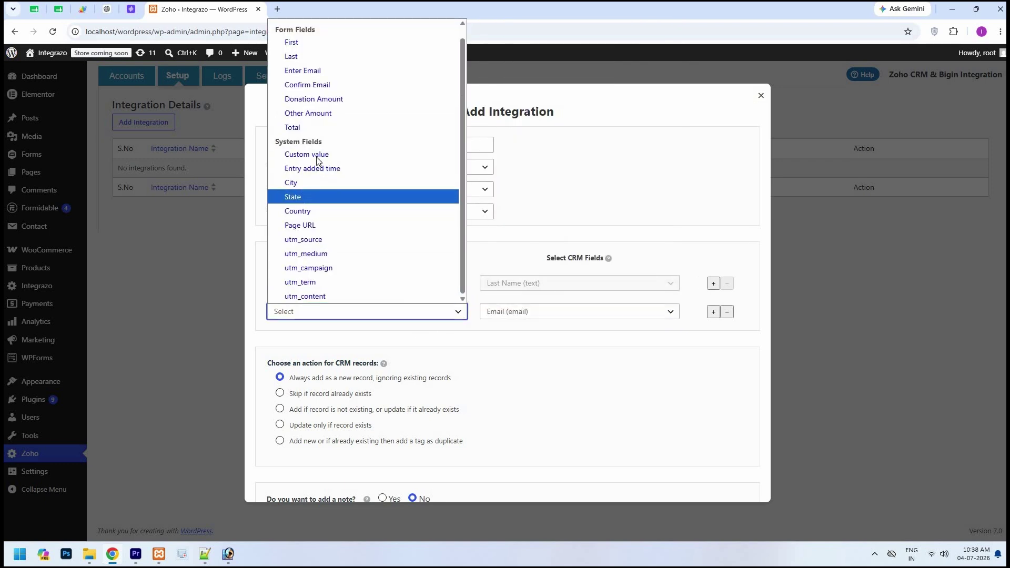
{"action": "left_click", "coordinate": [315, 87]}
{"action": "left_click", "coordinate": [712, 316]}
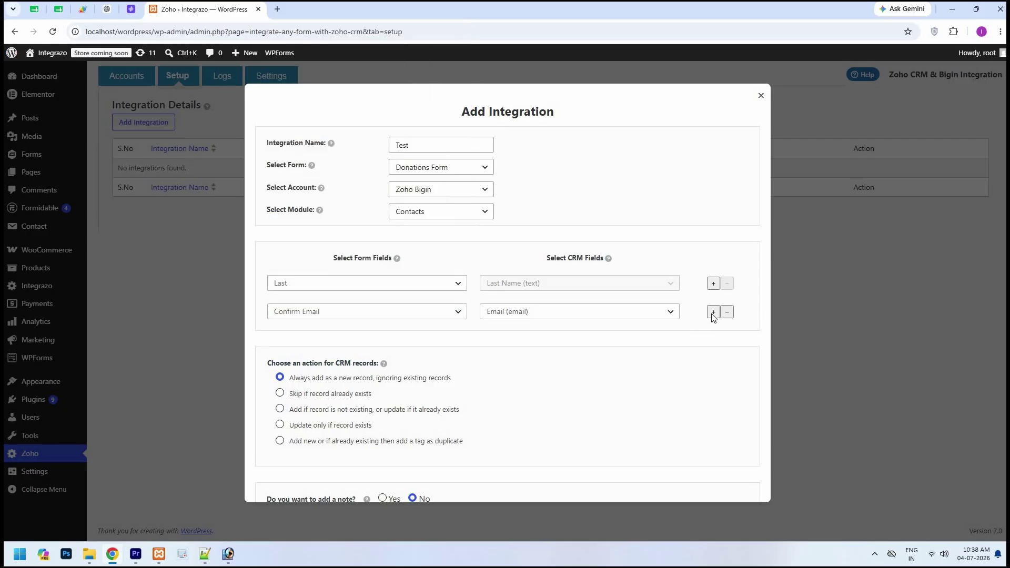
{"action": "left_click", "coordinate": [713, 314]}
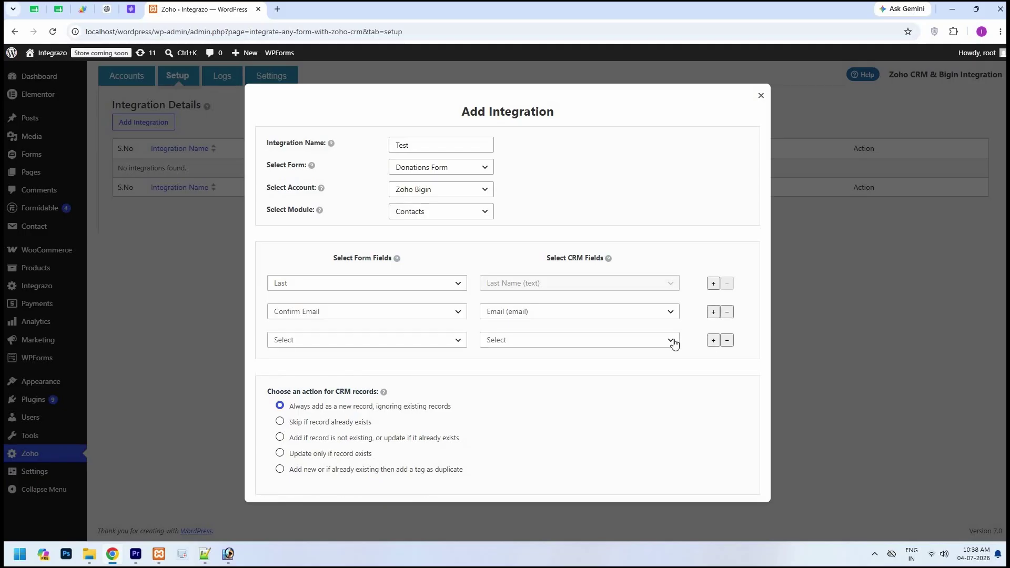
{"action": "left_click", "coordinate": [672, 341]}
{"action": "scroll", "coordinate": [630, 174], "scroll_direction": "down", "scroll_amount": 1}
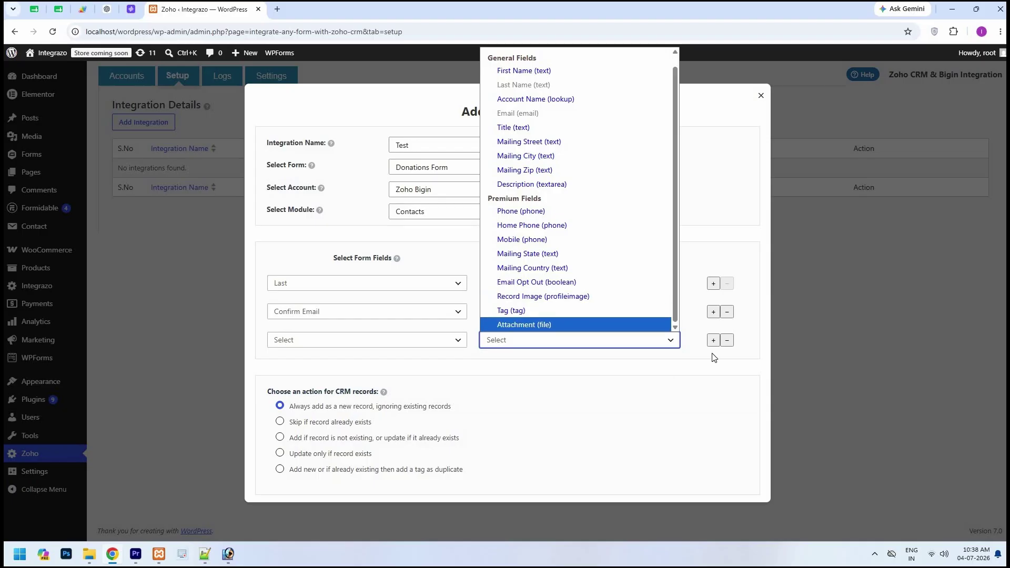
{"action": "left_click", "coordinate": [730, 343]}
{"action": "left_click", "coordinate": [727, 341]}
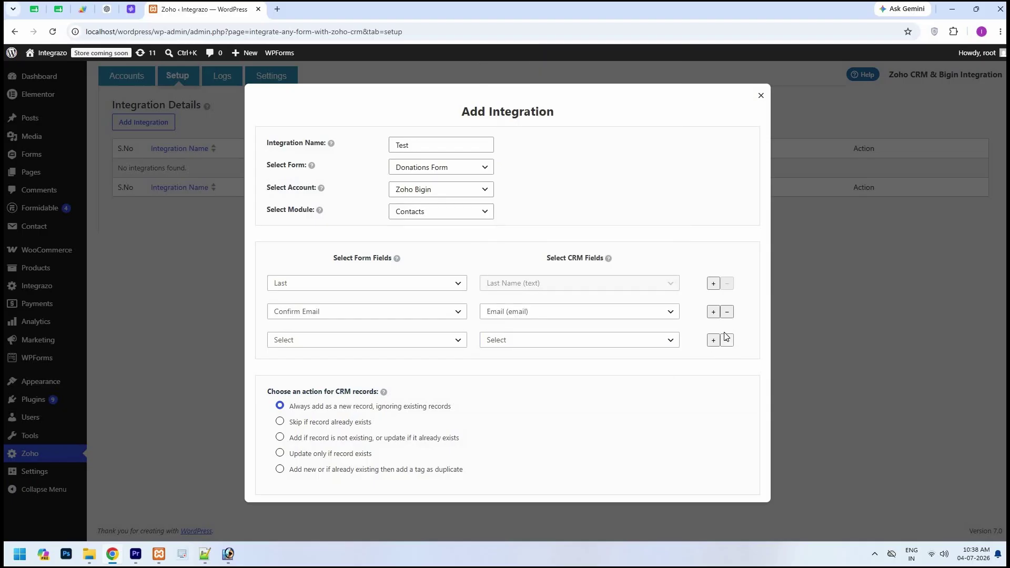
Choose to always add CRM records as new, ignoring existing ones, and set the note option to No.
{"action": "scroll", "coordinate": [334, 293], "scroll_direction": "down", "scroll_amount": 2}
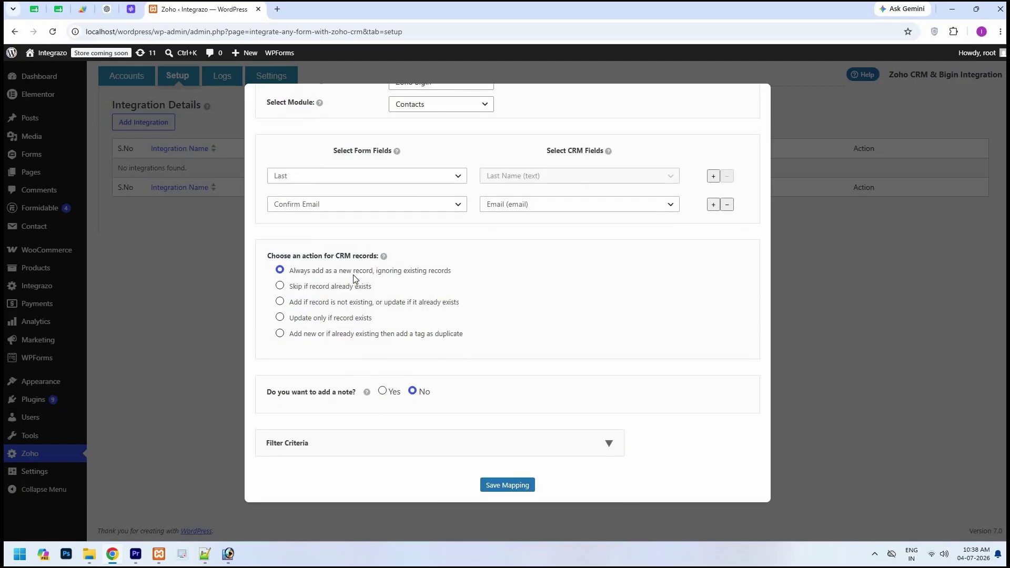
{"action": "left_click", "coordinate": [280, 271]}
{"action": "left_click", "coordinate": [382, 392]}
{"action": "scroll", "coordinate": [363, 382], "scroll_direction": "down", "scroll_amount": 1}
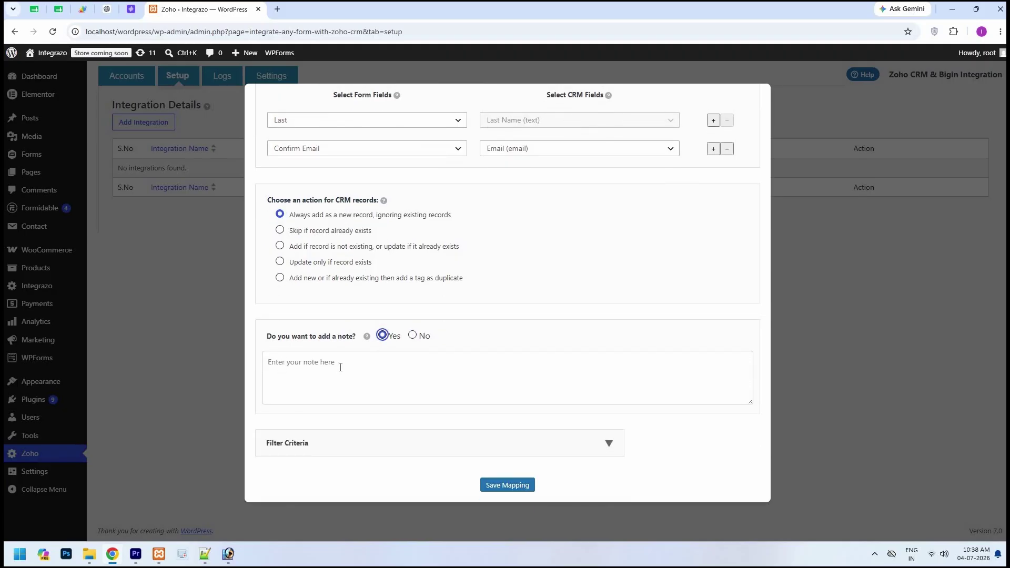
{"action": "left_click", "coordinate": [412, 337]}
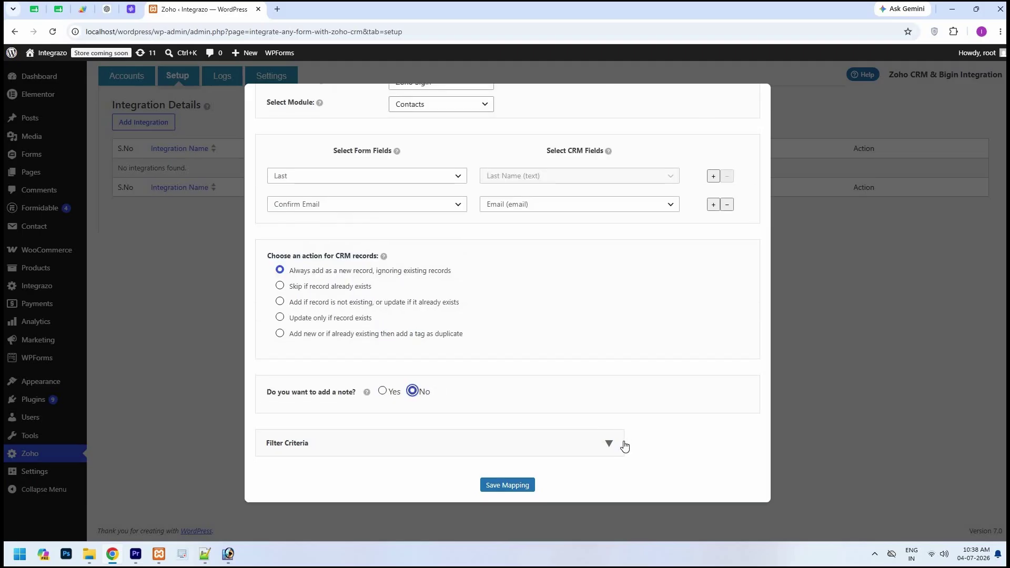
Check the filter criteria options without adding a condition, and save the integration's mapping.
{"action": "left_click", "coordinate": [609, 446]}
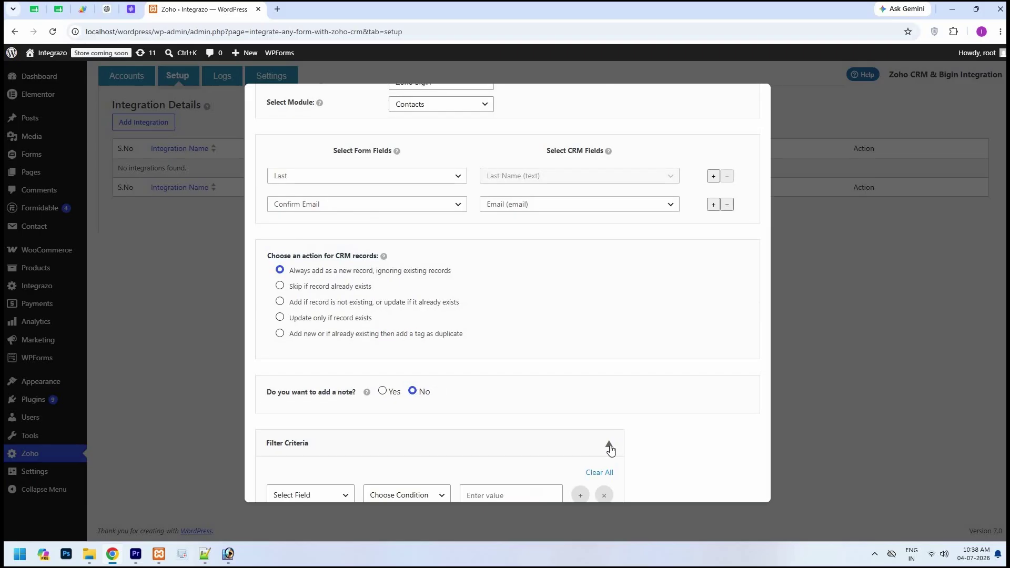
{"action": "scroll", "coordinate": [605, 446], "scroll_direction": "down", "scroll_amount": 2}
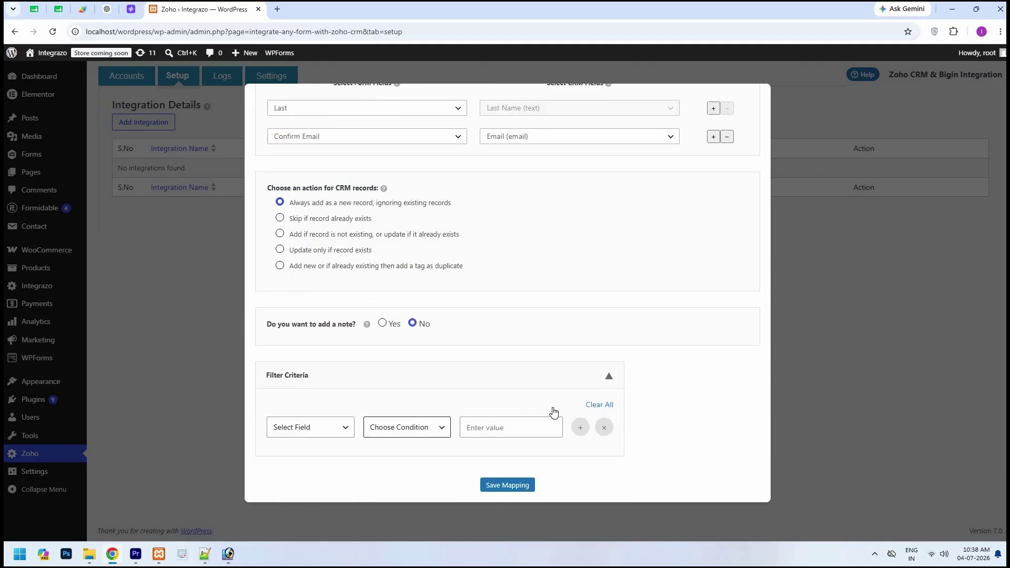
{"action": "left_click", "coordinate": [610, 377]}
{"action": "left_click", "coordinate": [514, 489]}
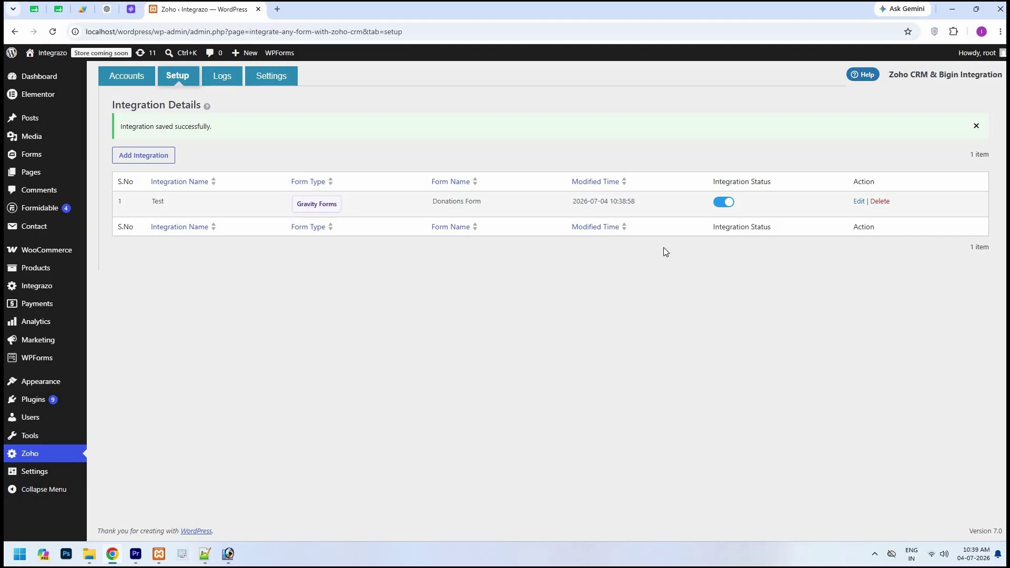
Toggle the Test integration's status off and on again, and open the error logs.
{"action": "left_click", "coordinate": [721, 205]}
{"action": "left_click", "coordinate": [728, 206]}
{"action": "left_click", "coordinate": [231, 82]}
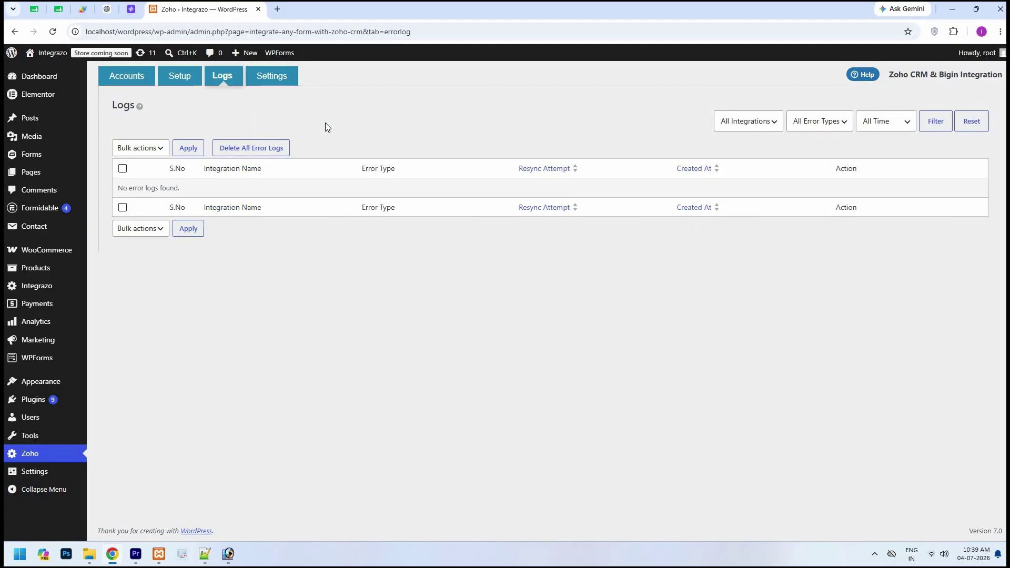